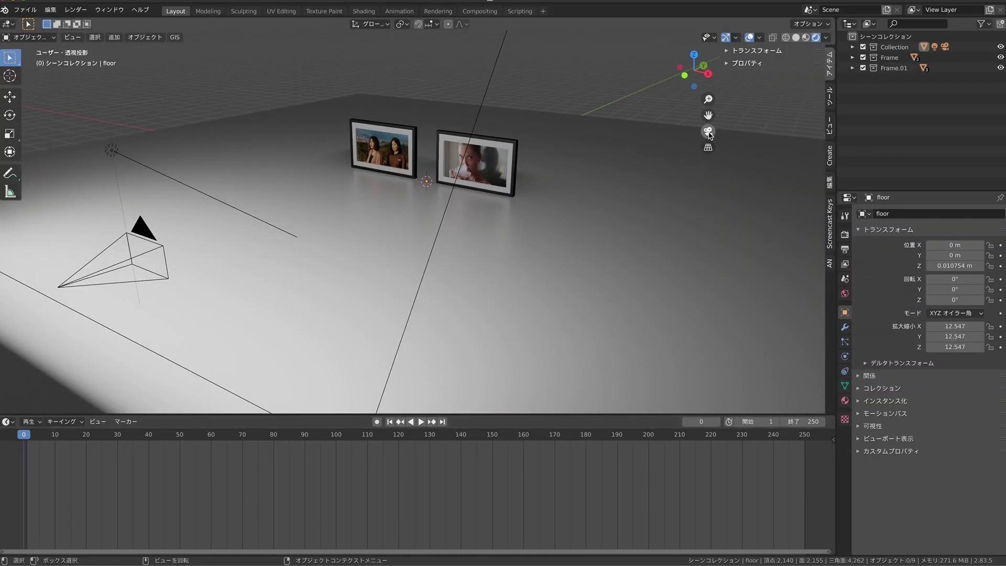
In camera view, place the 3D cursor on the right-hand photo
left_click(708, 132)
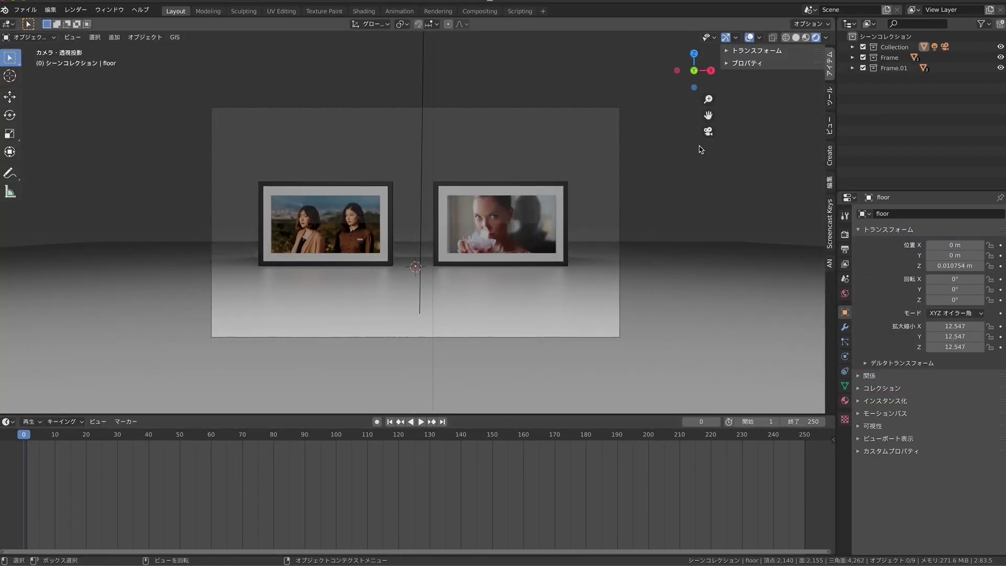
left_click(543, 210)
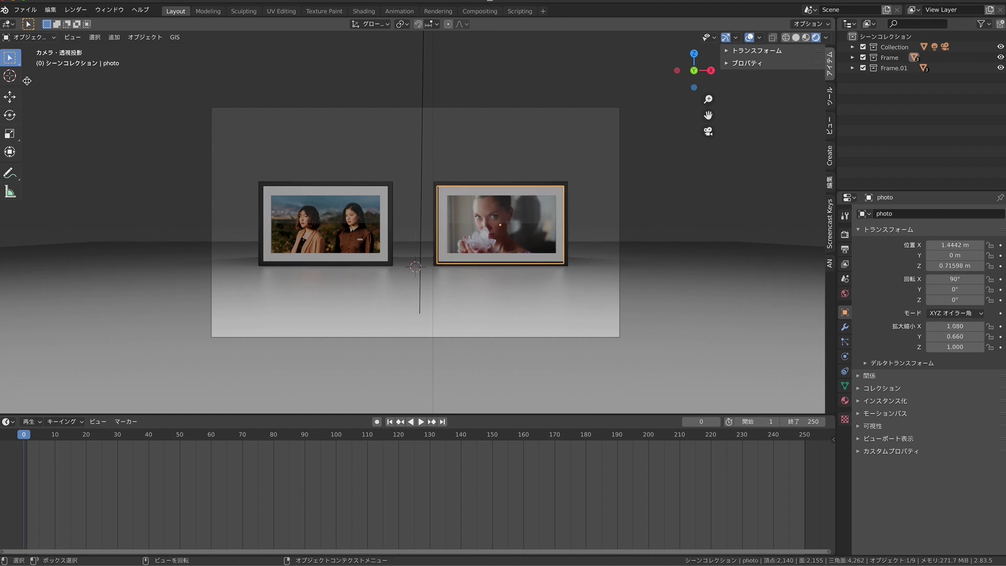
left_click(10, 76)
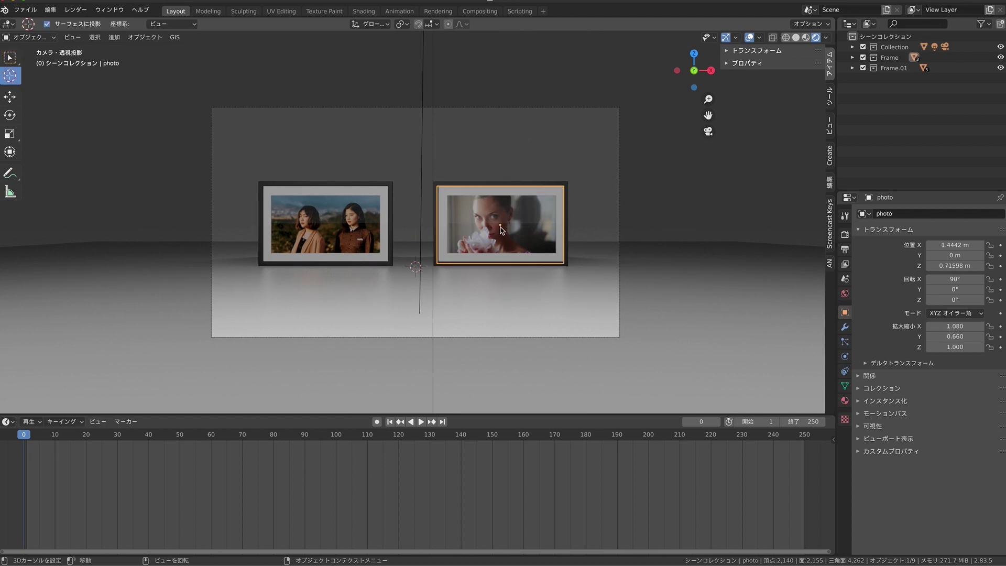
left_click(501, 227)
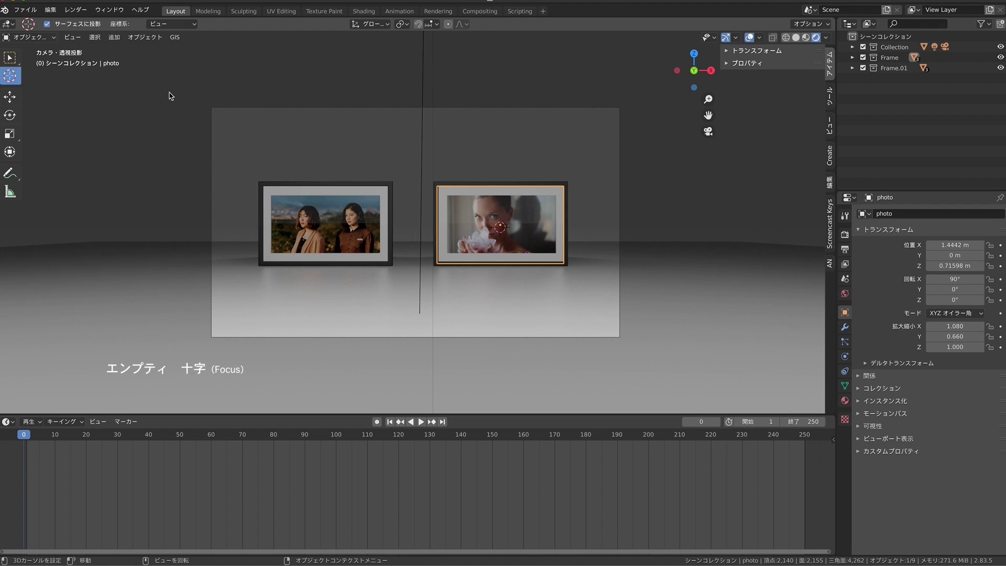
left_click(4, 57)
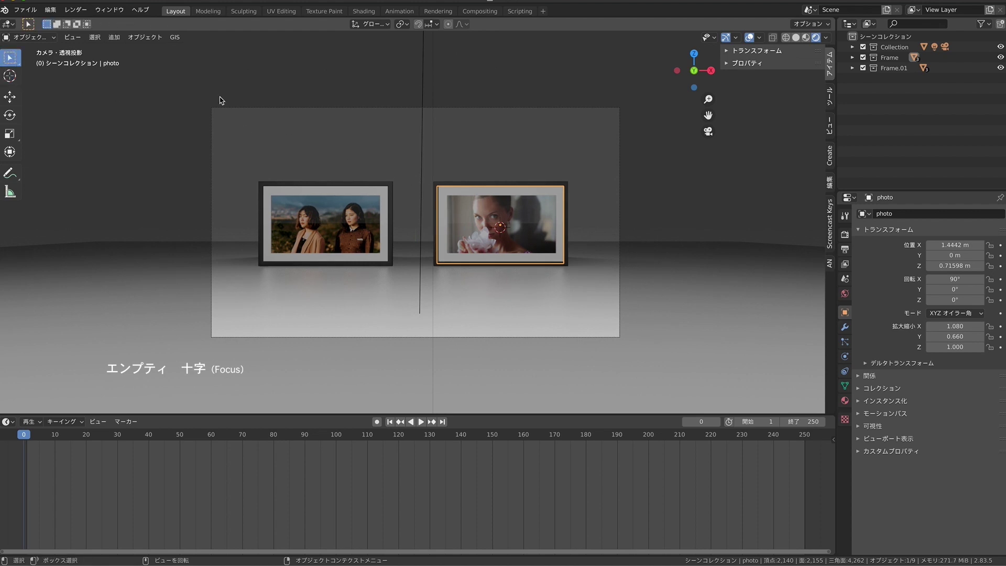
Add a Plain Axes empty at the cursor and rename it 'Focus'
left_click(114, 37)
mouse_move(149, 153)
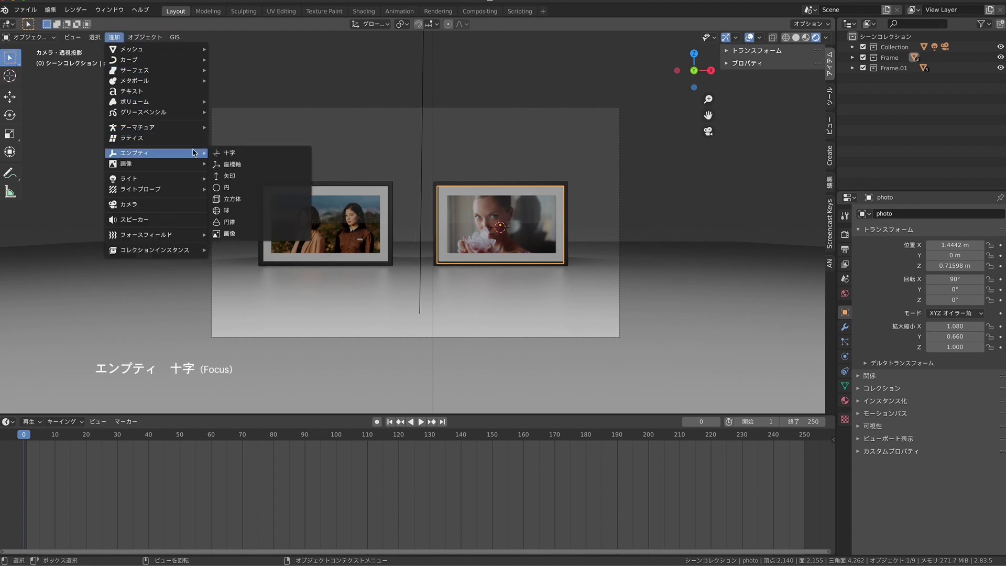
left_click(231, 152)
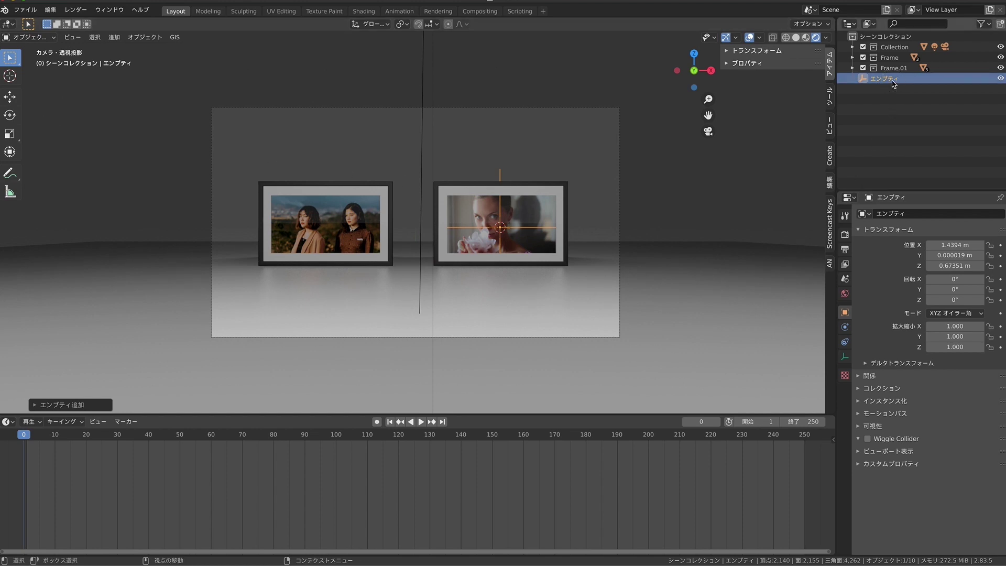
double_click(908, 79)
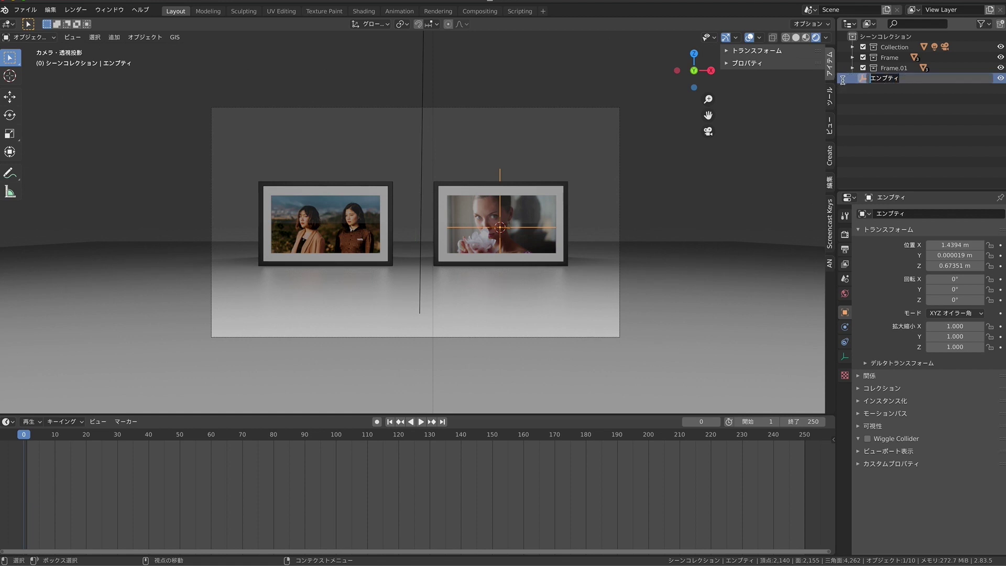
type("Fo")
type("cus")
key("Return")
Create a new collection in the Outliner and name it 'Focus'
right_click(887, 105)
left_click(887, 100)
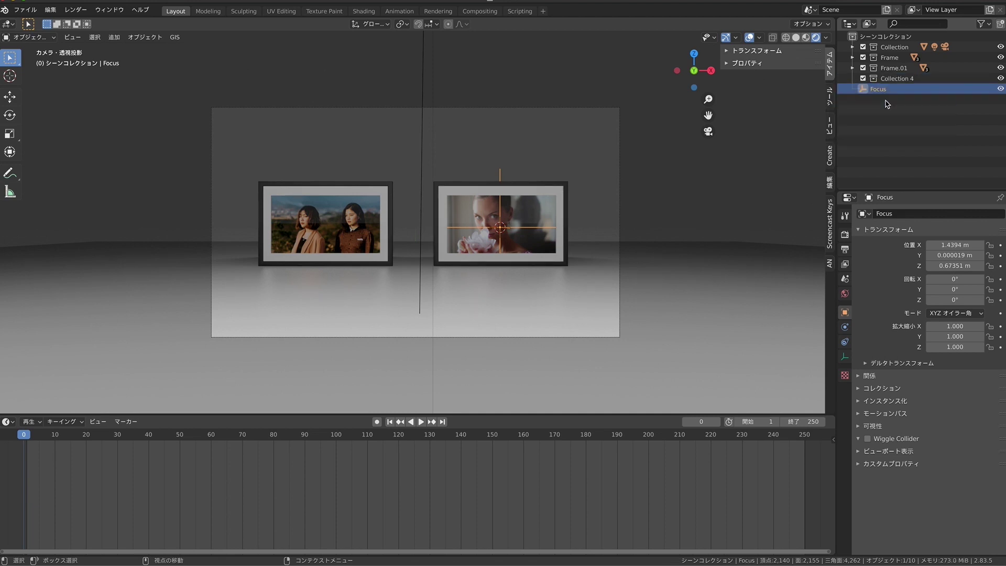
left_click(864, 81)
double_click(864, 80)
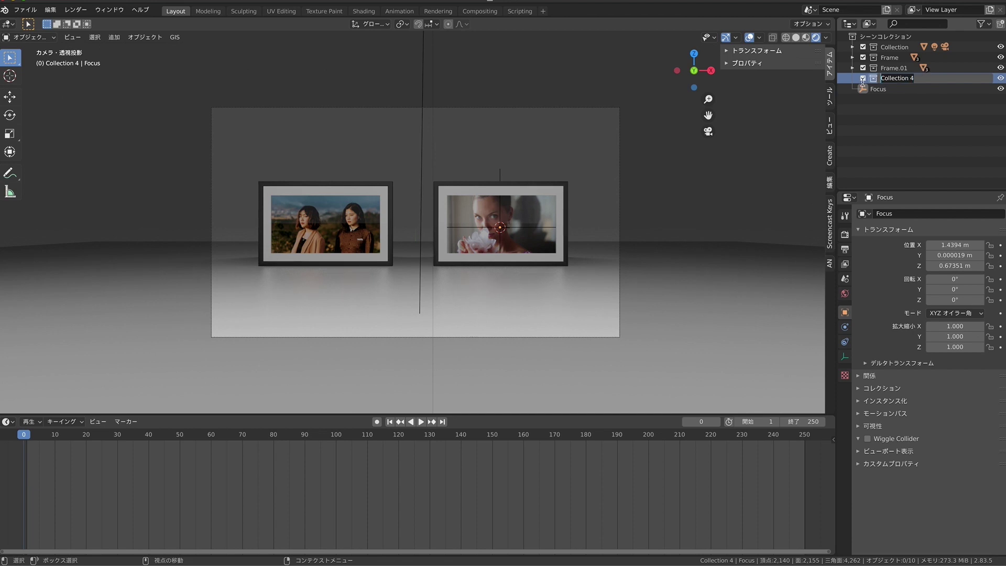
type("Fo")
type("cus")
key("Return")
Move the Focus empty into the Focus collection, then select the Camera
left_click_drag(874, 90, 896, 80)
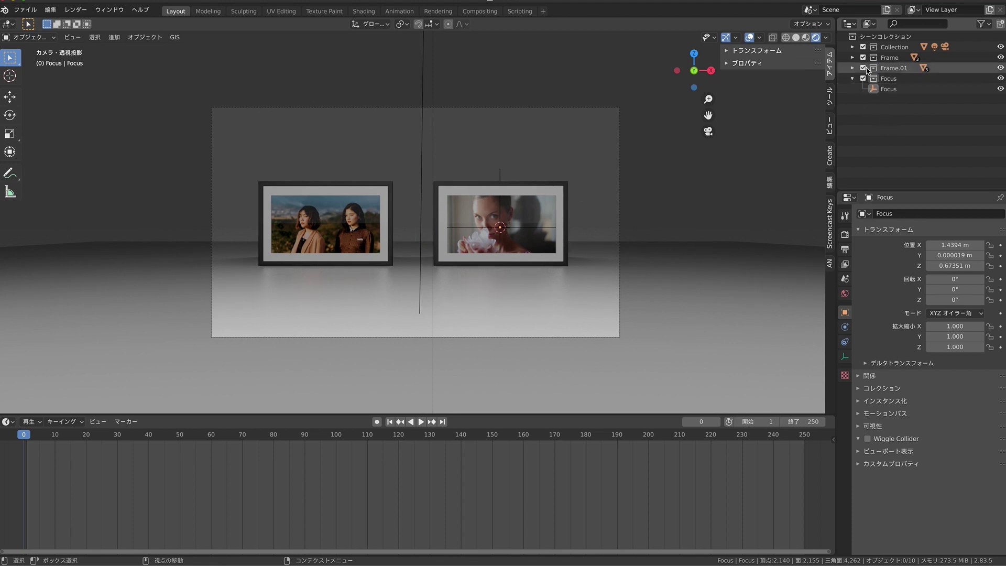
left_click(853, 46)
left_click(893, 59)
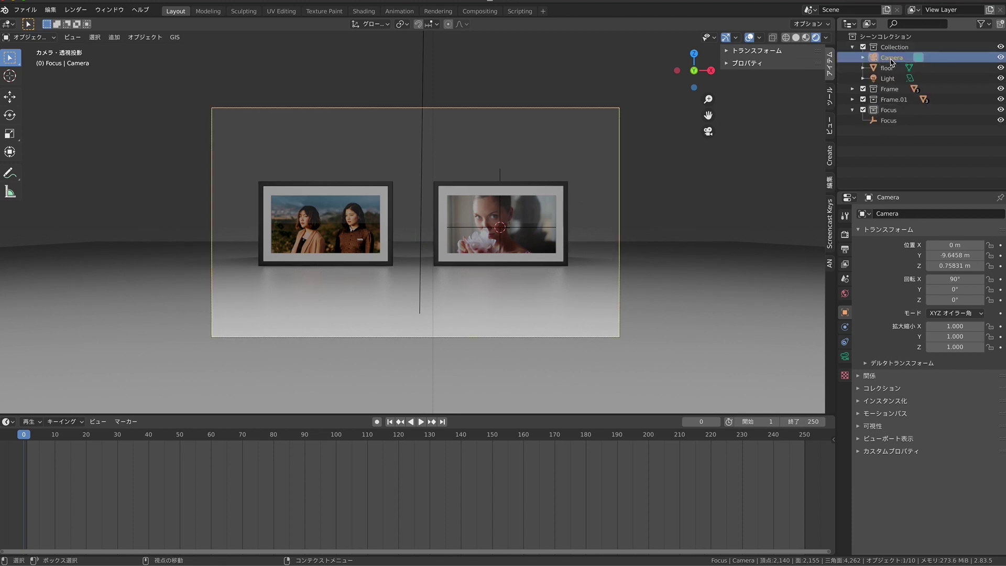
Enable camera depth of field with the Focus empty as focus object, F-stop 2.8
left_click(845, 357)
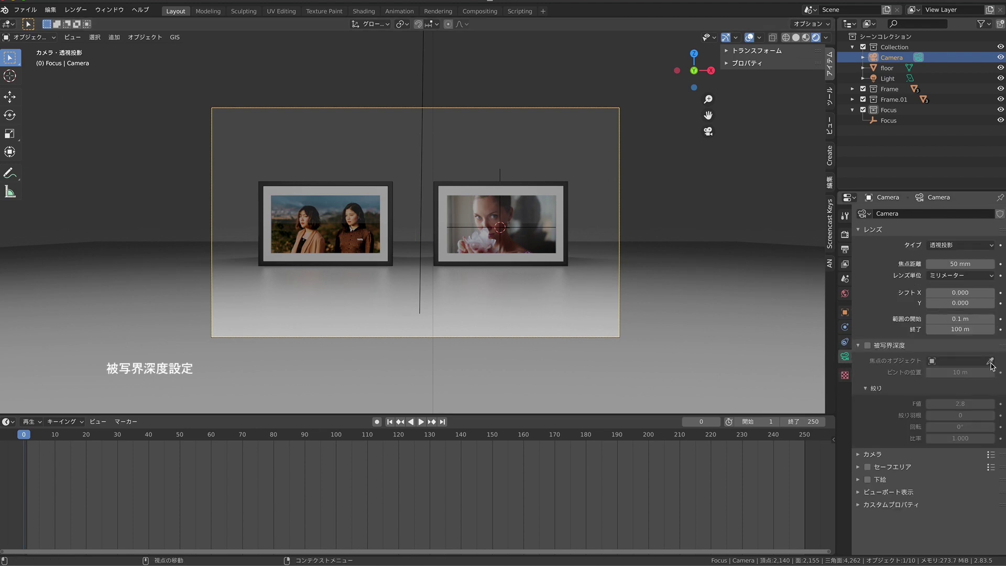
left_click(933, 363)
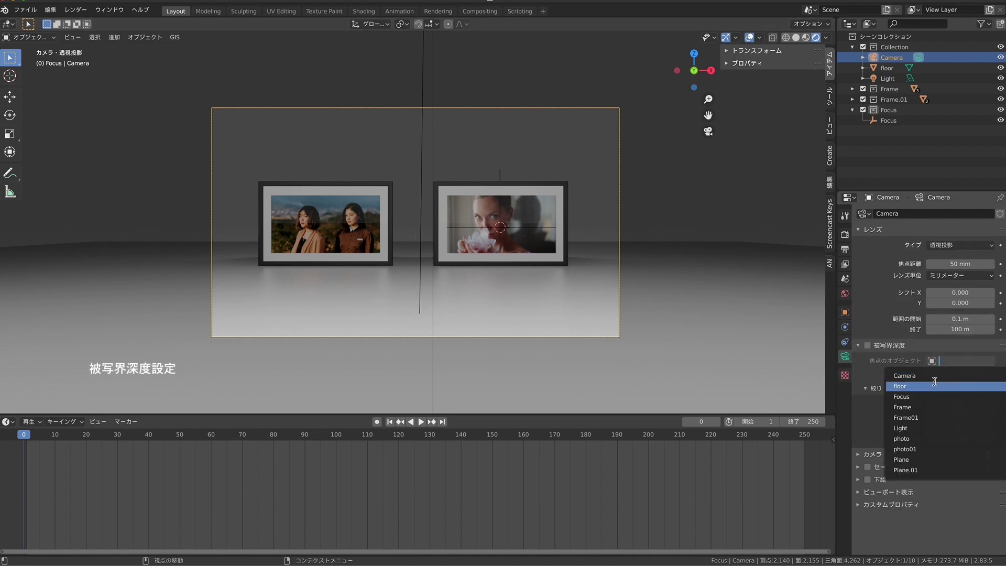
left_click(915, 397)
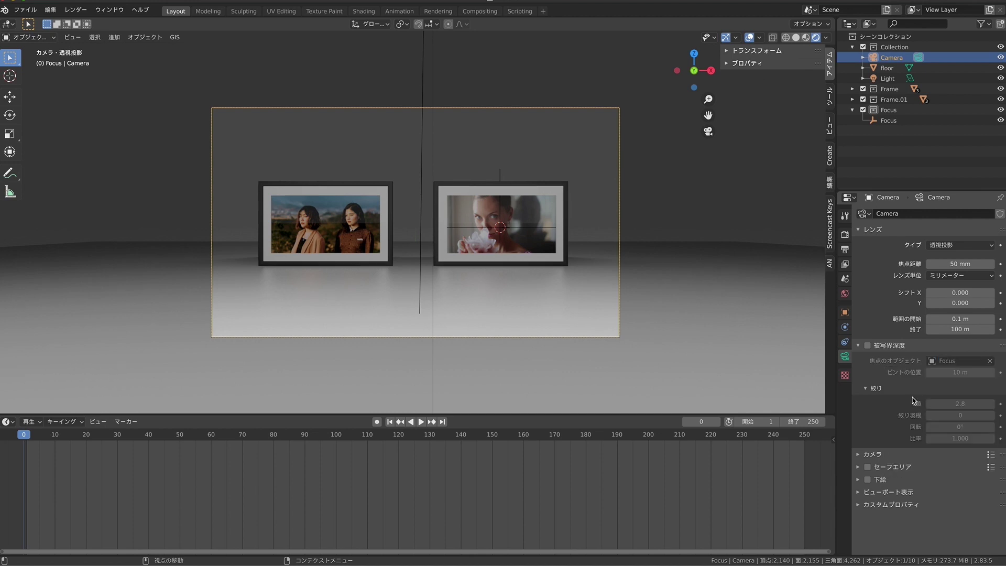
left_click(869, 345)
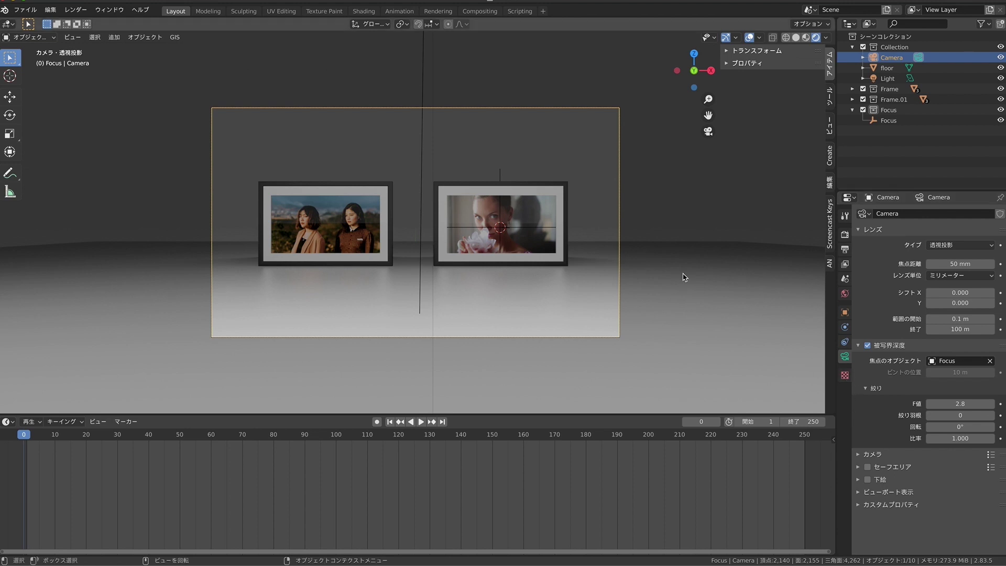
left_click(346, 215)
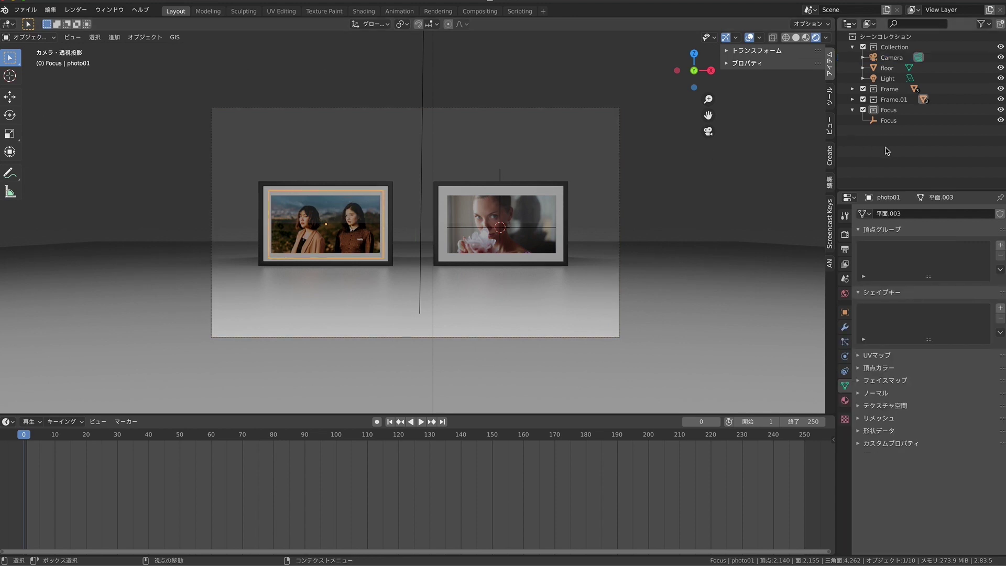
Select all parts of the two-women frame and move it along Y toward the camera
left_click(853, 100)
left_click(892, 109)
left_click(892, 130, "shift")
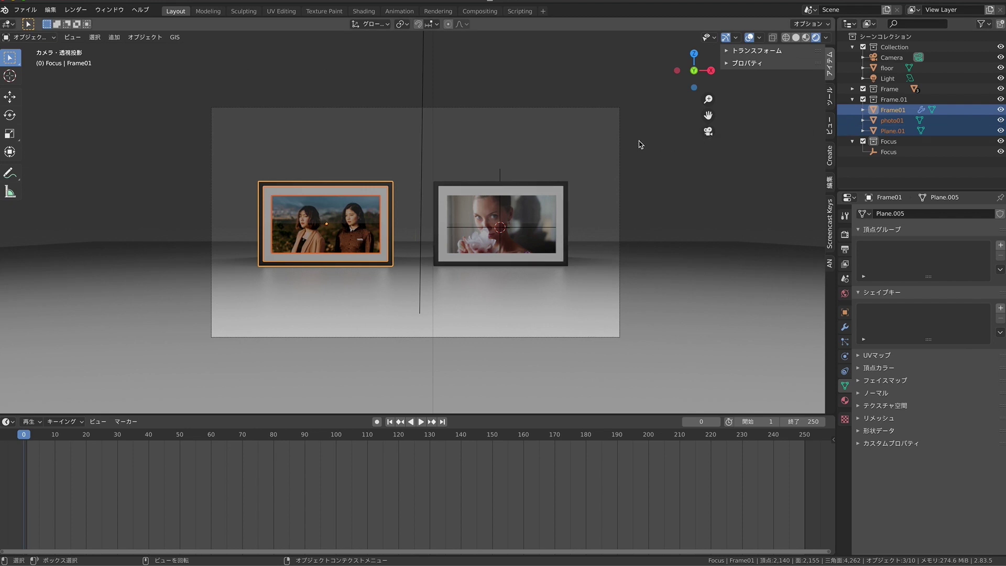
left_click(7, 97)
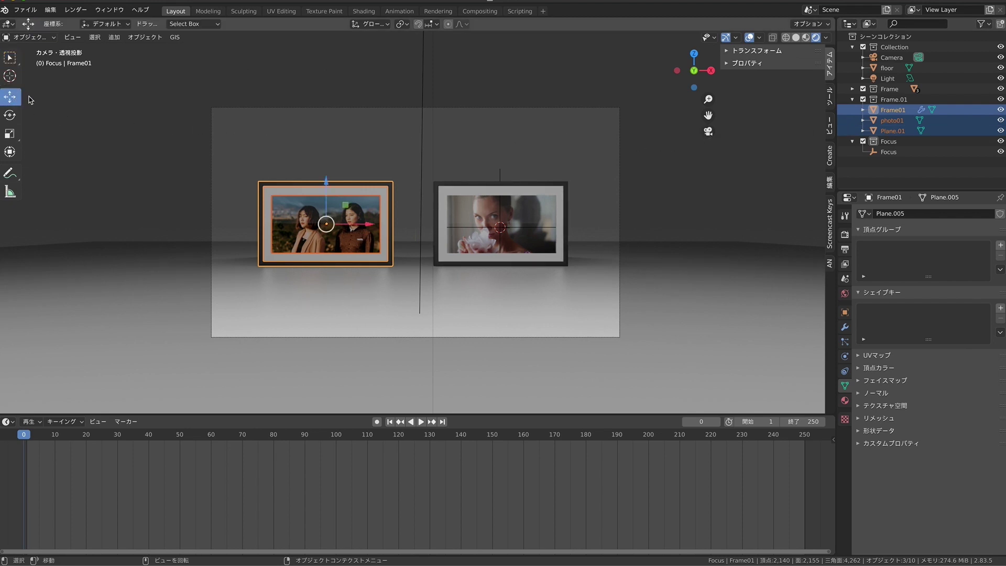
scroll(547, 159, "left", 5)
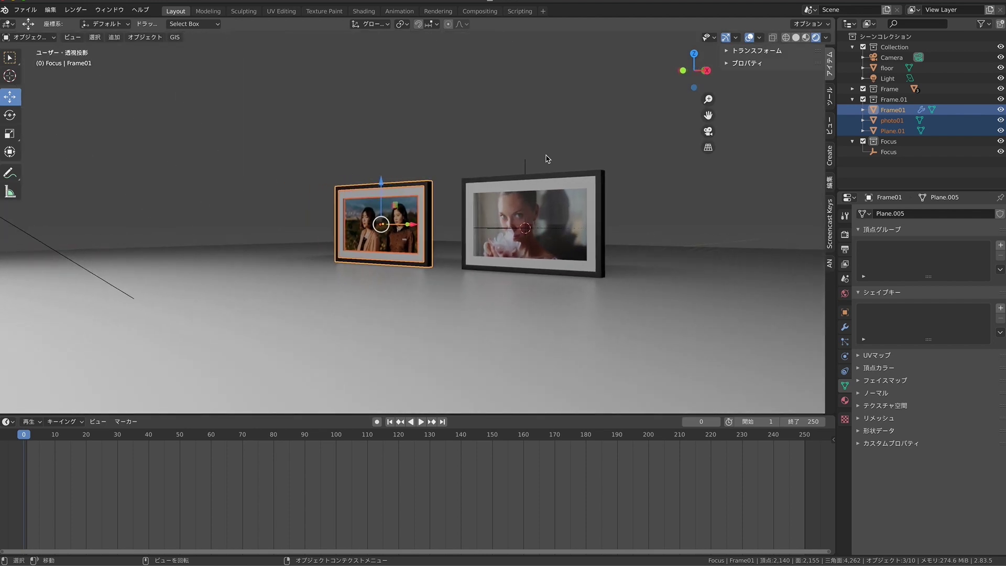
scroll(547, 159, "left", 2)
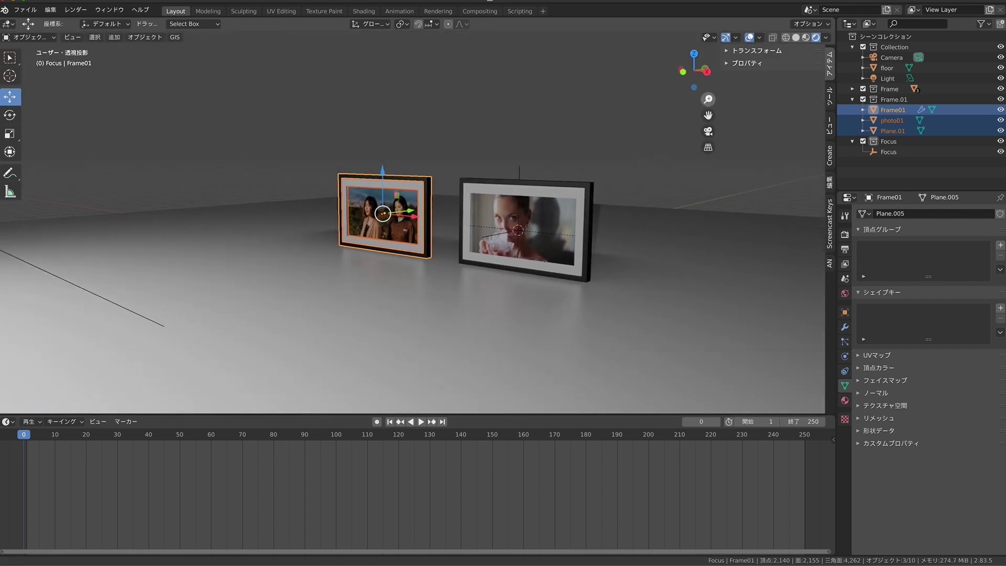
scroll(708, 99, "down", 3)
scroll(708, 99, "down", 3)
scroll(575, 142, "left", 1)
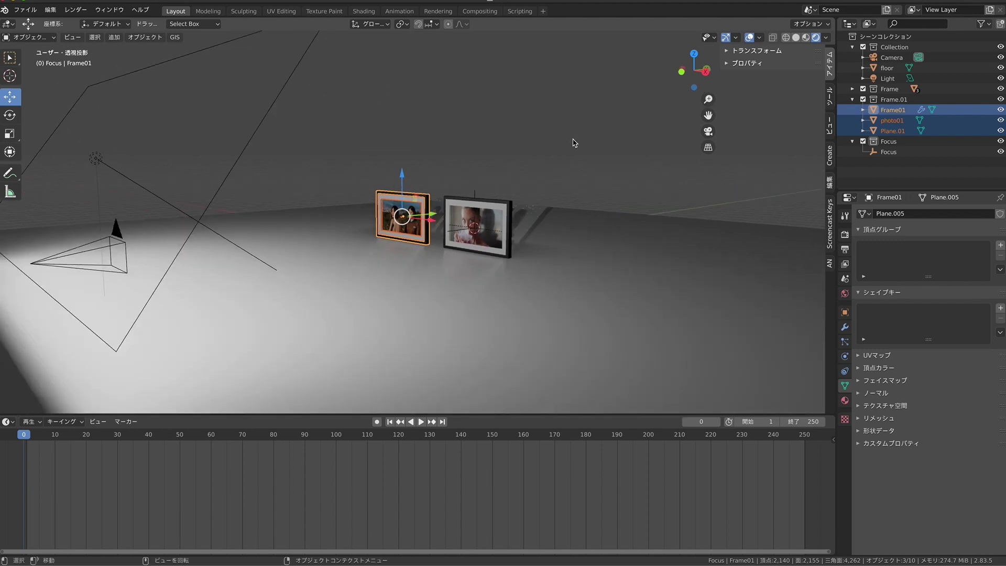
scroll(575, 143, "left", 2)
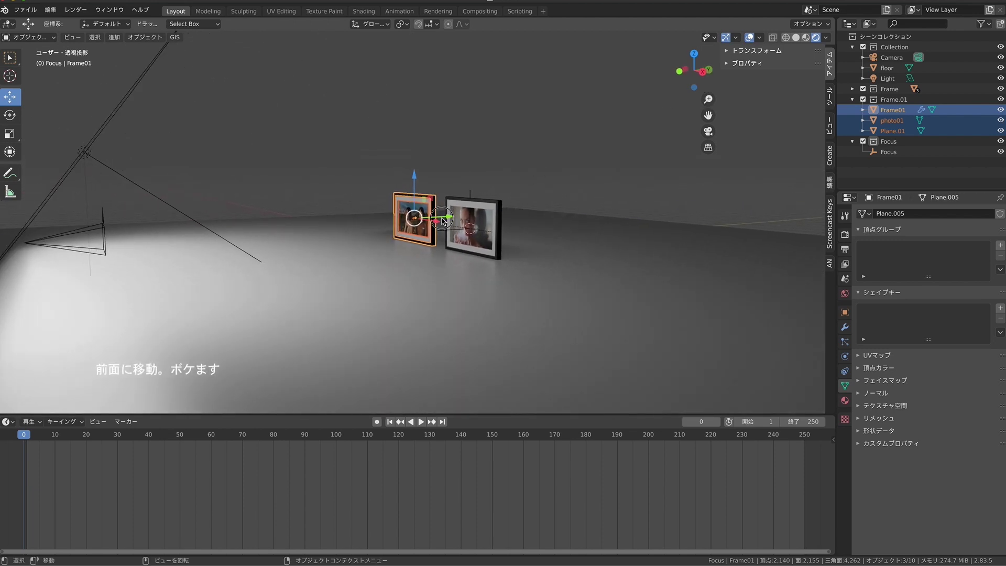
left_click_drag(442, 221, 282, 237)
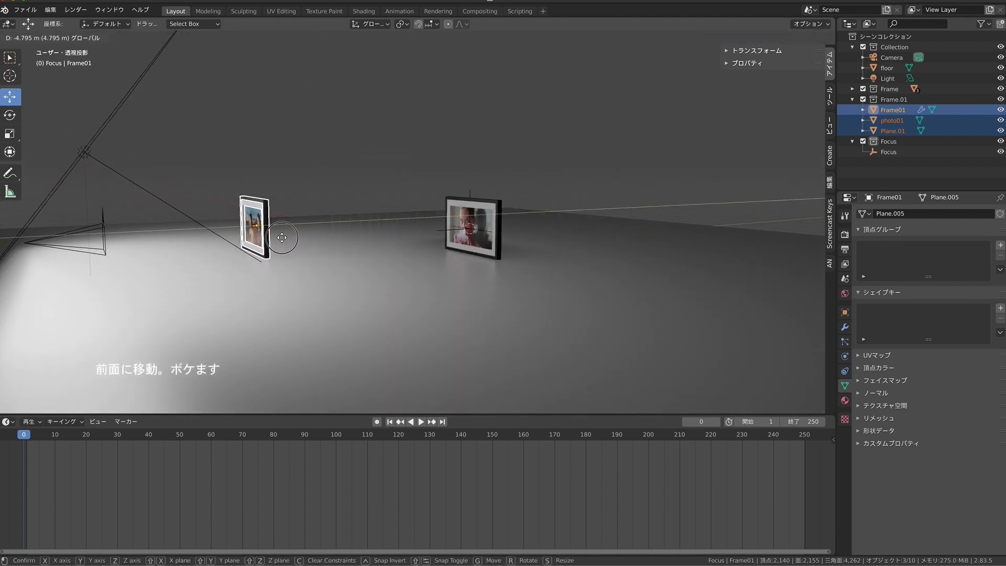
left_click_drag(282, 237, 277, 236)
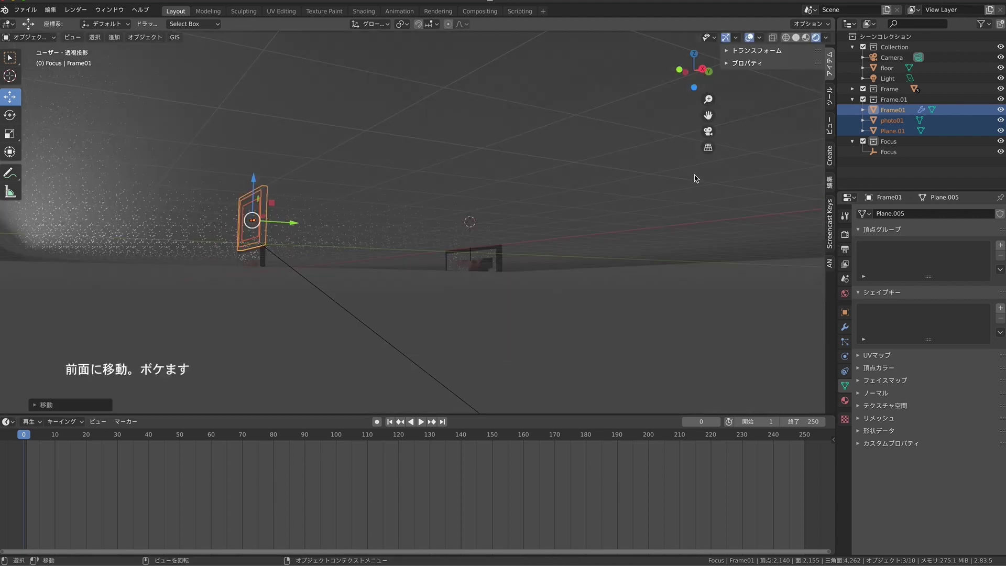
In camera view, nudge the front photo frame slightly to the right
left_click(708, 131)
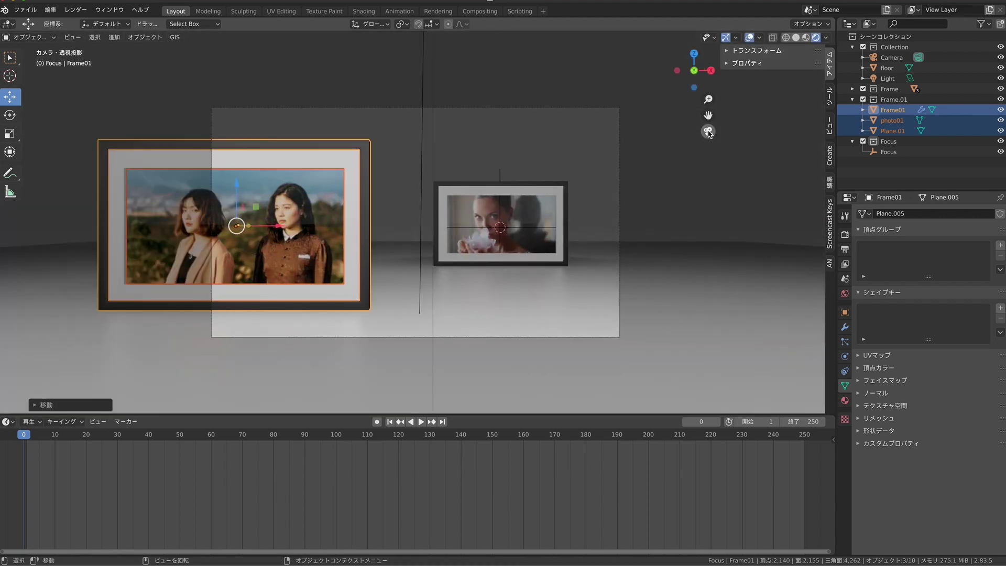
left_click_drag(236, 226, 364, 228)
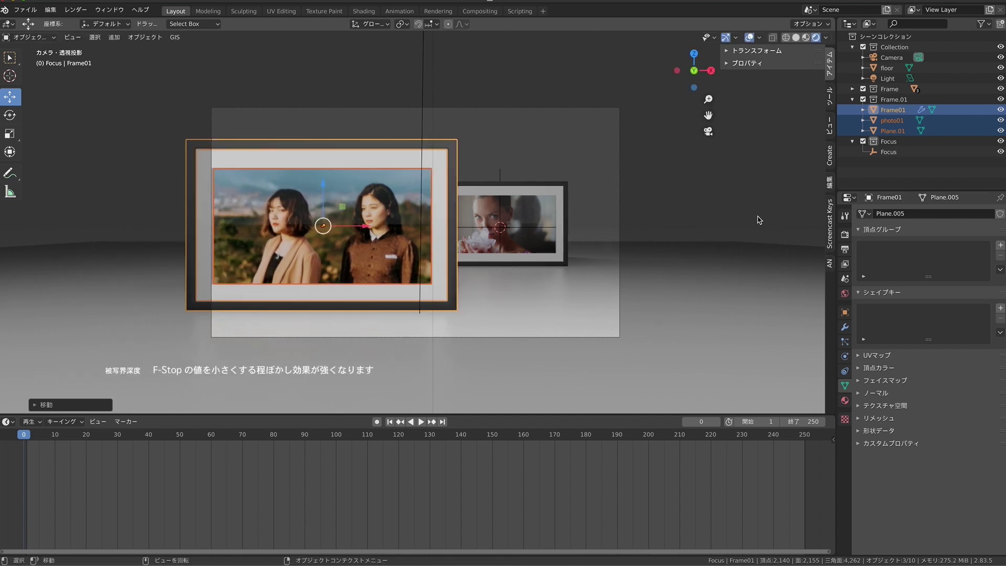
left_click(892, 57)
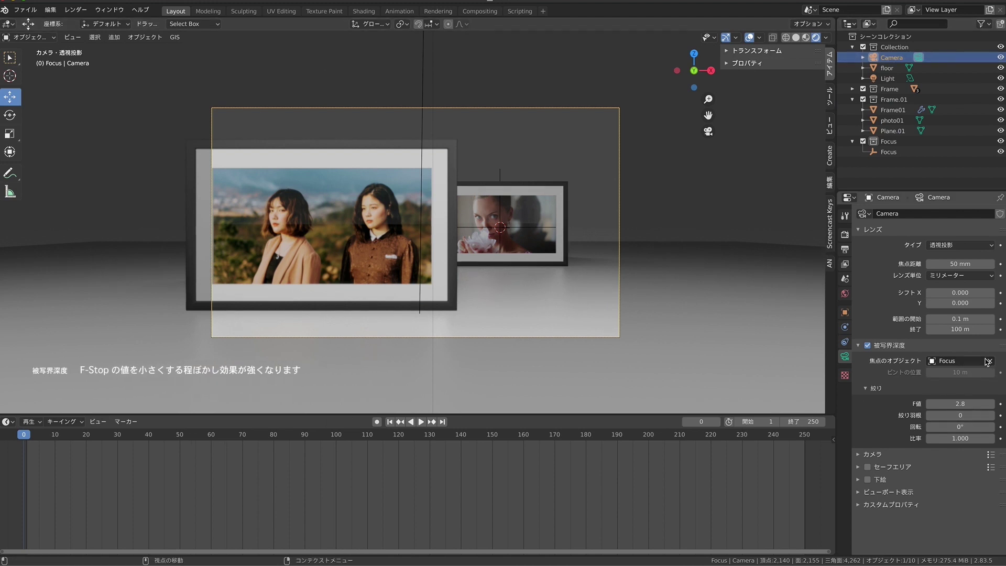
Lower the camera's F-stop to 1.3 and go to frame 10
left_click_drag(961, 404, 930, 409)
left_click(930, 409)
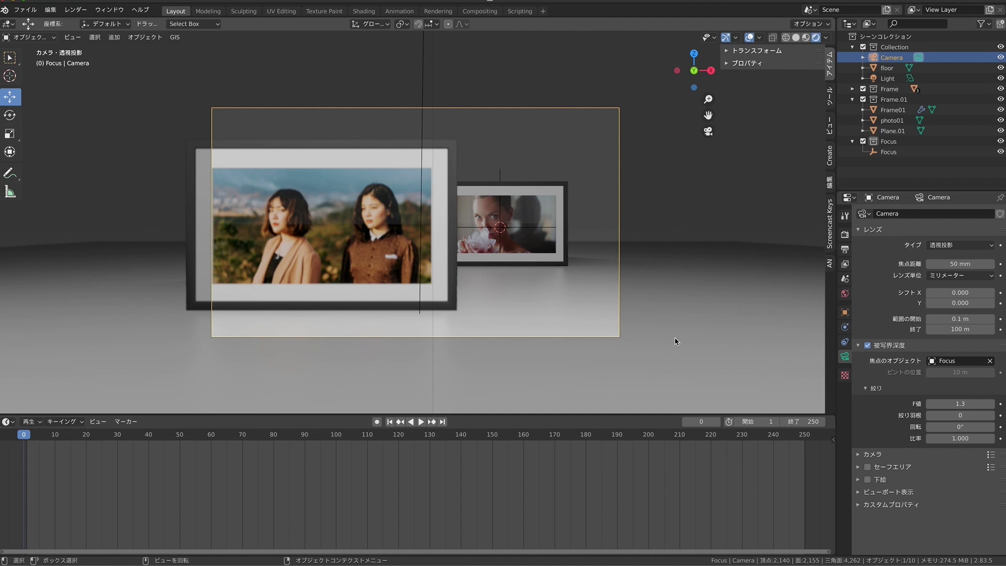
left_click(55, 440)
key("space")
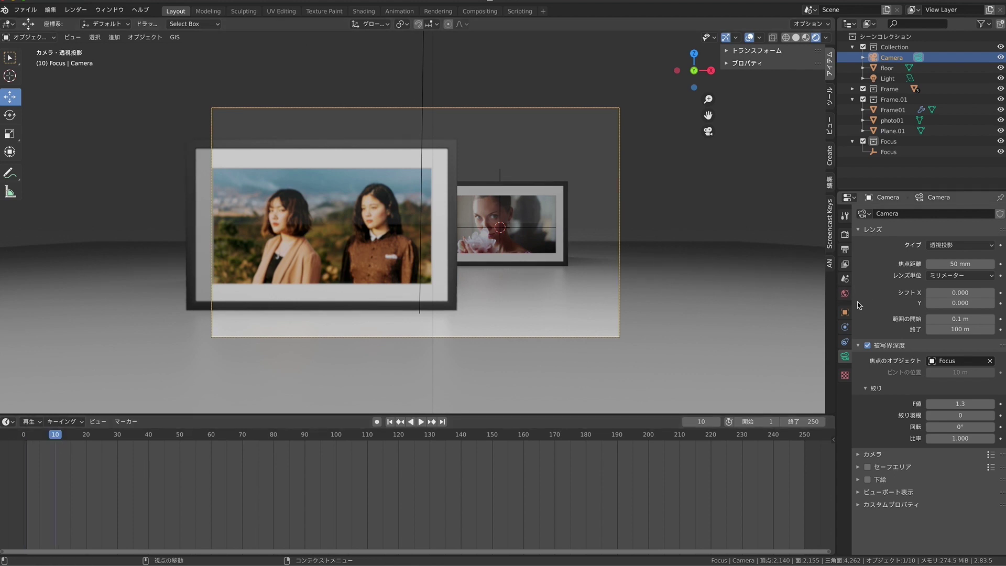
left_click(500, 174)
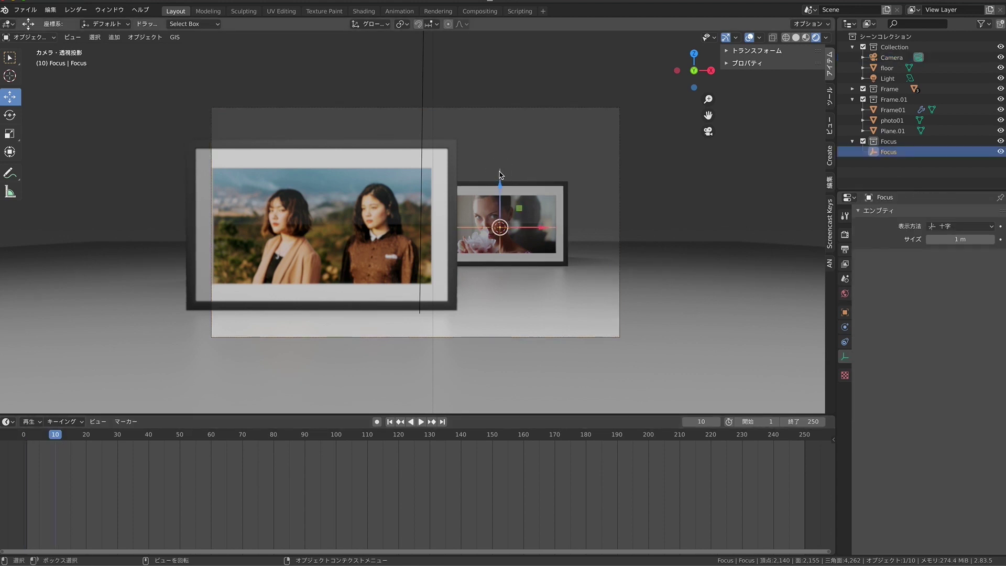
Keyframe the Focus empty's Y location at frame 10
left_click(845, 313)
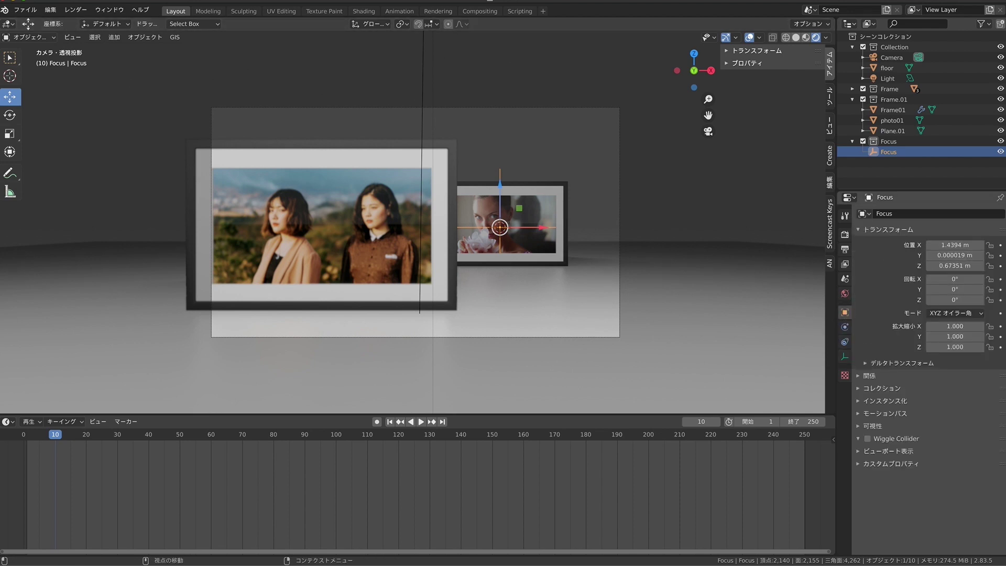
left_click(1002, 258)
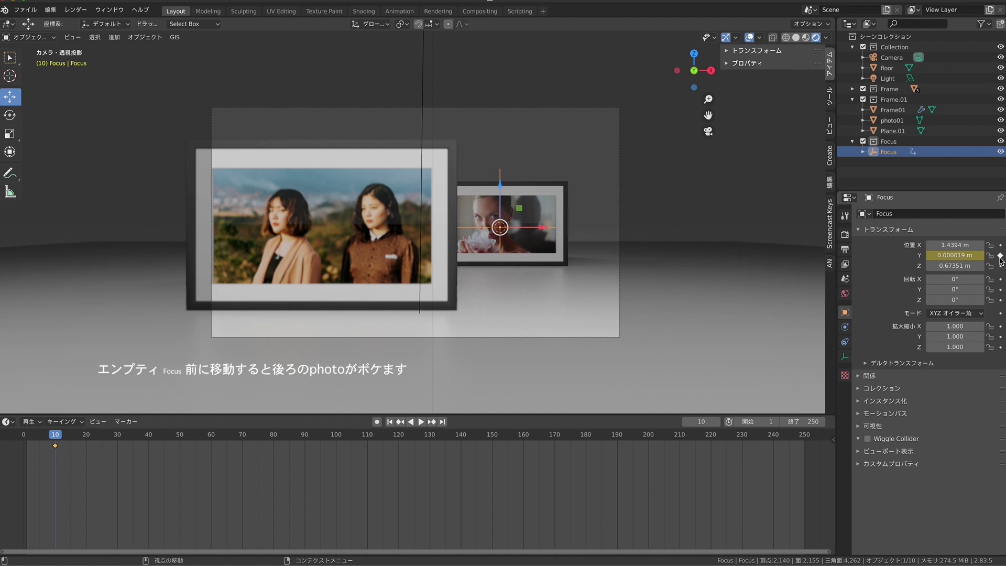
key("space")
At frame 100, move the Focus empty to Y -4.94 m, near the front photo
left_click_drag(83, 436, 329, 455)
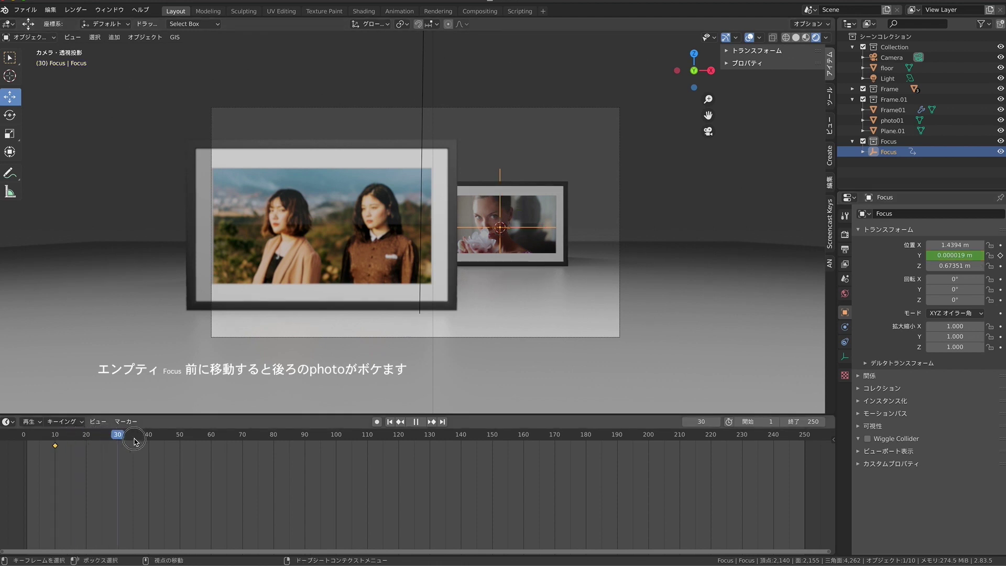
left_click_drag(329, 455, 336, 455)
key("space")
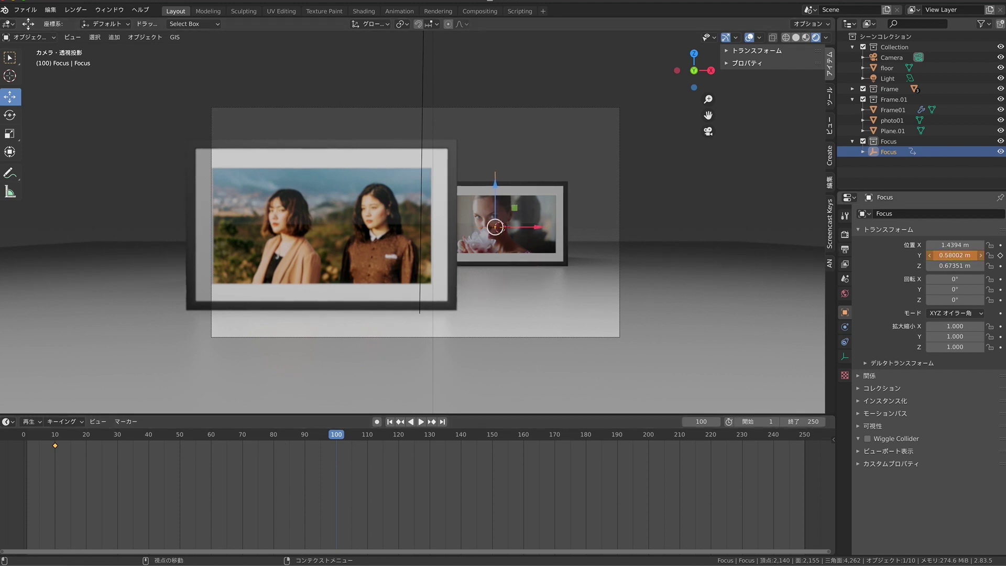
mouse_move(956, 255)
left_mouse_down()
mouse_move(923, 256)
mouse_move(952, 256)
left_mouse_up()
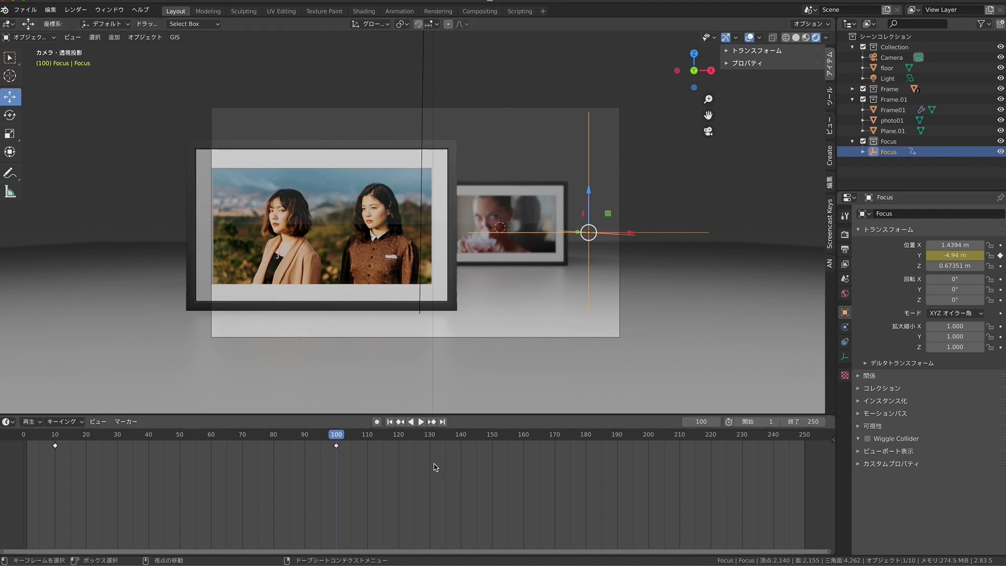
left_click_drag(708, 100, 708, 76)
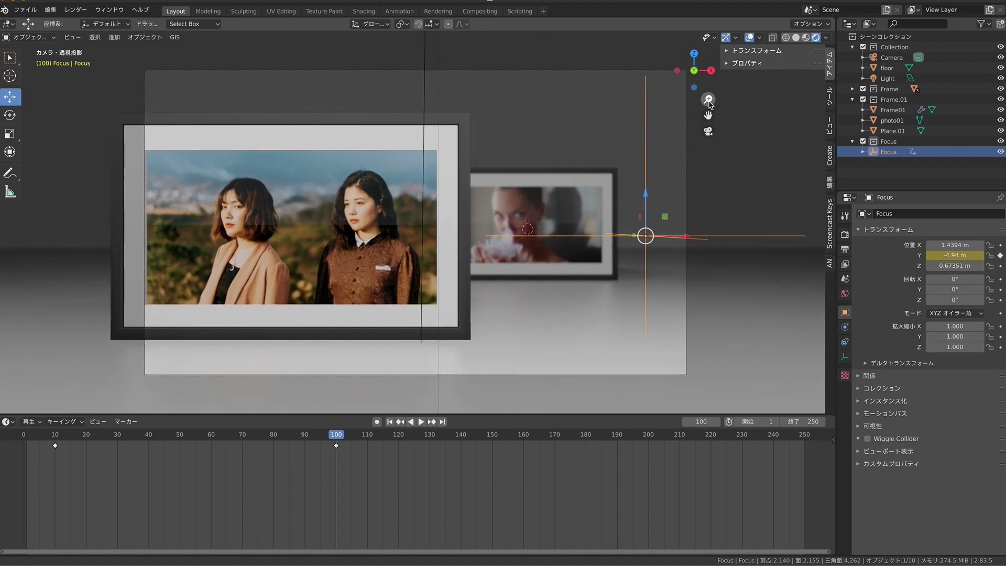
Preview the focus pull, set the end frame to 116, and replay from the start
key("shift+ctrl+space")
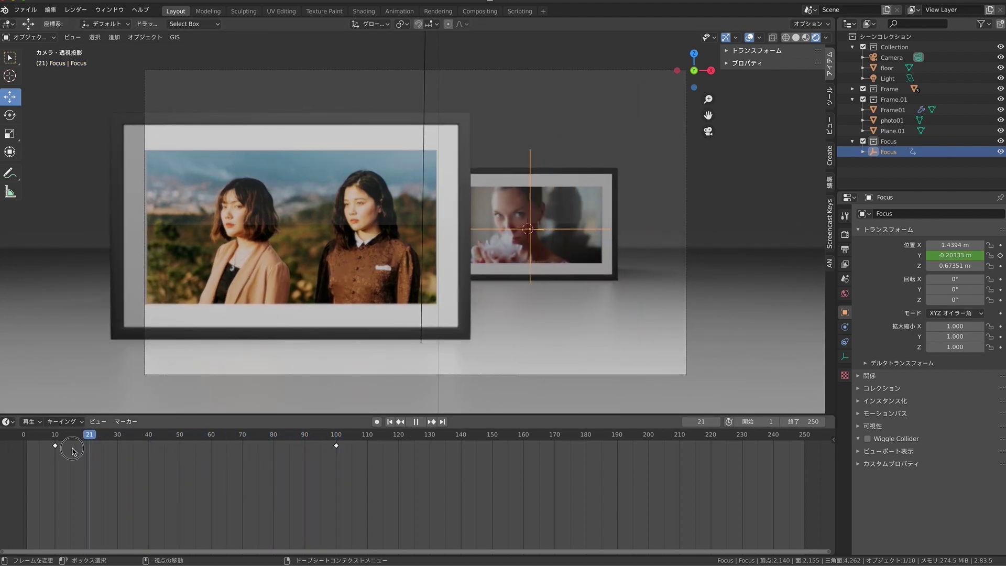
key("space")
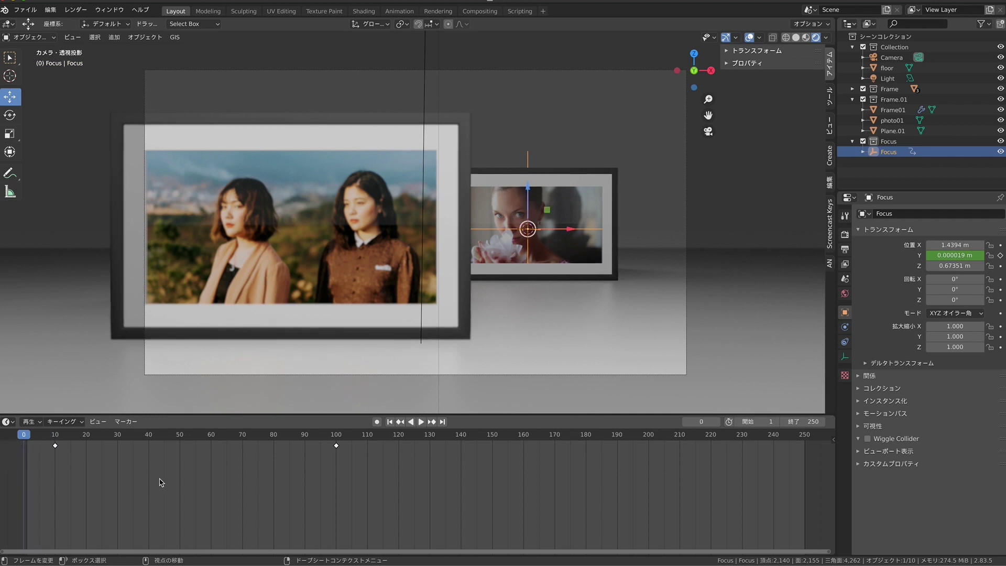
key("space")
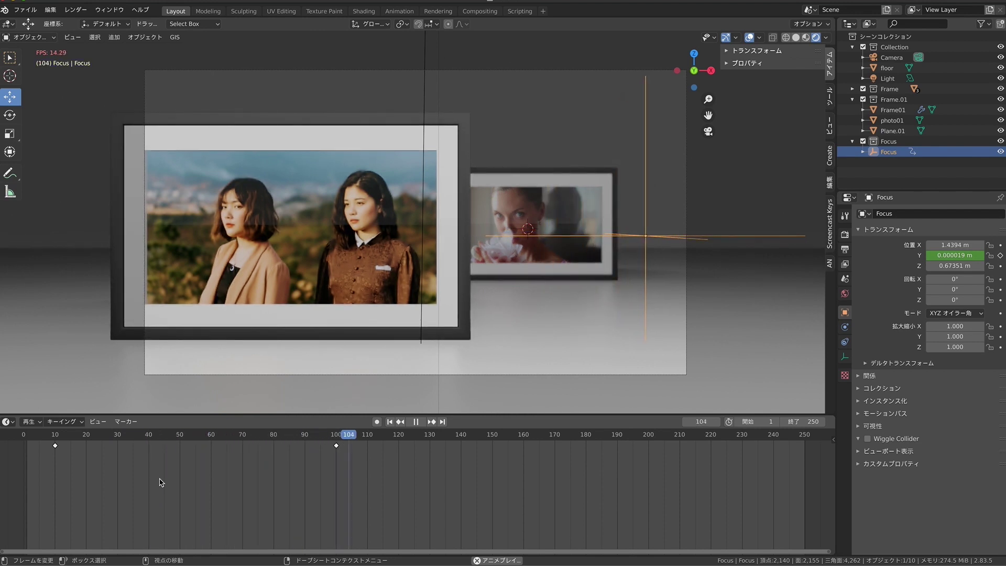
key("space")
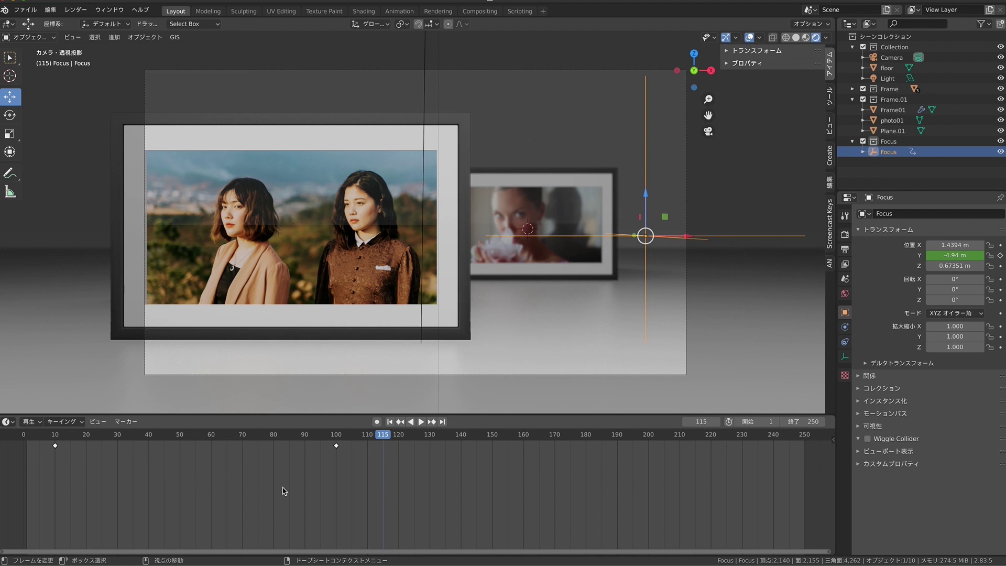
left_click_drag(802, 421, 740, 421)
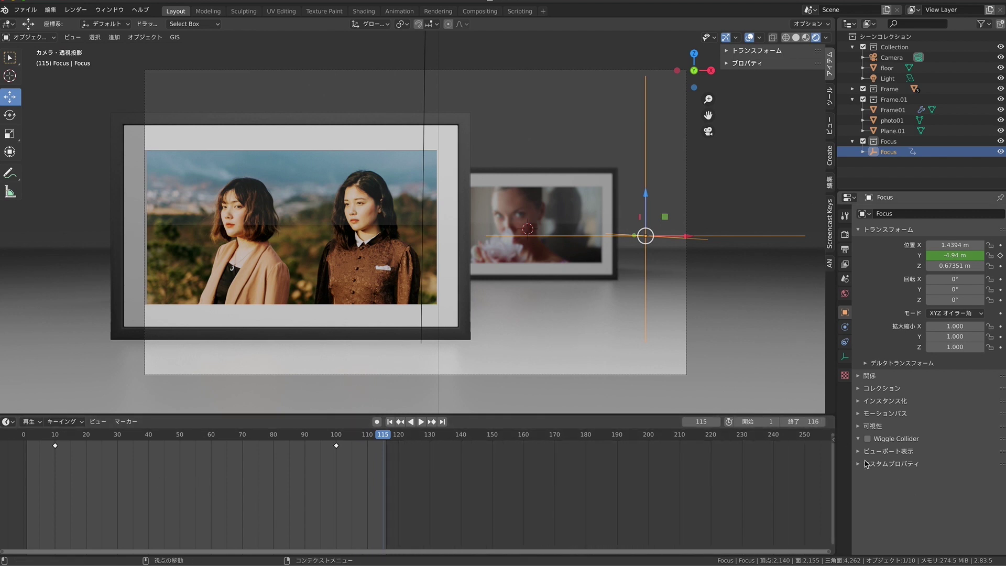
key("space")
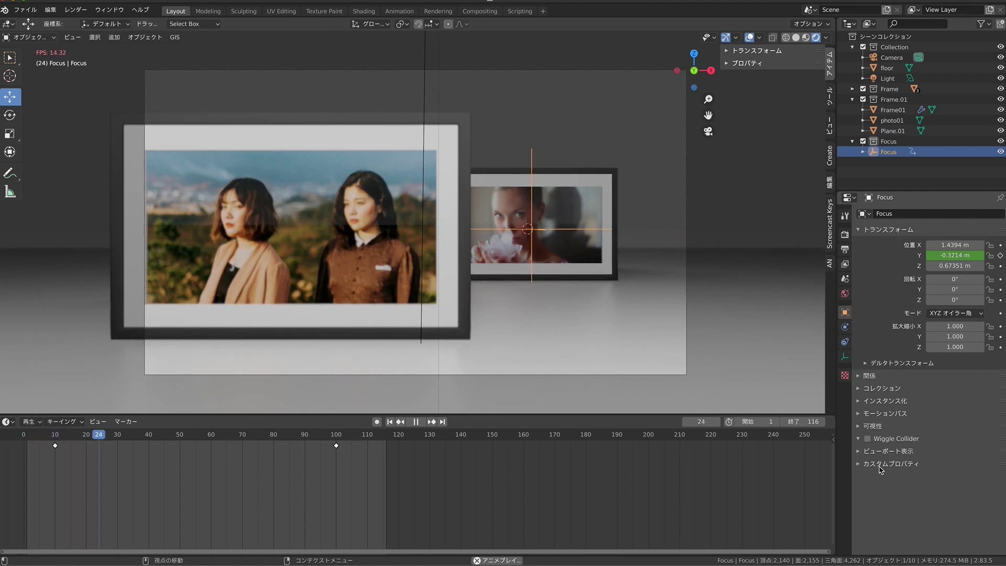